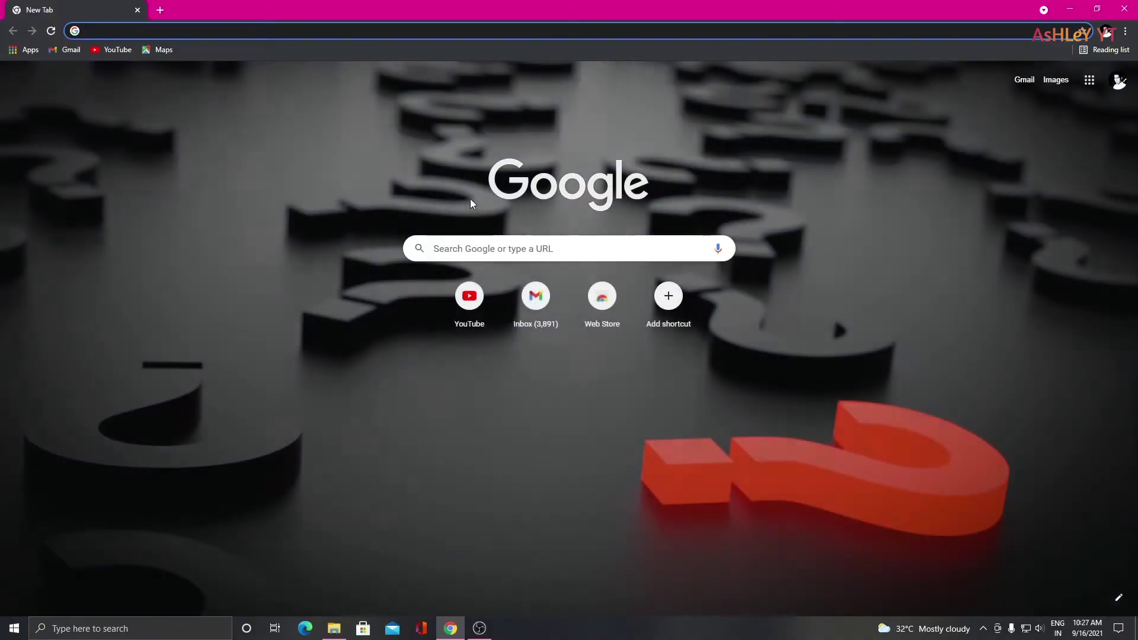
Search Google for 'RYZEN MASTER'
left_click(522, 252)
type("R")
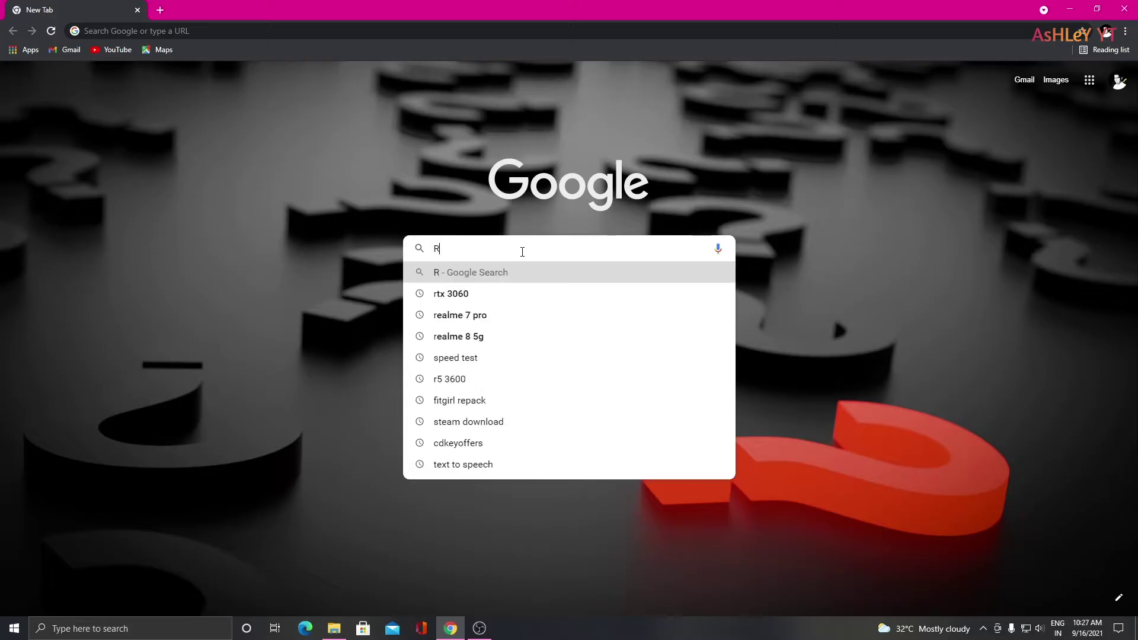
type("YZEN")
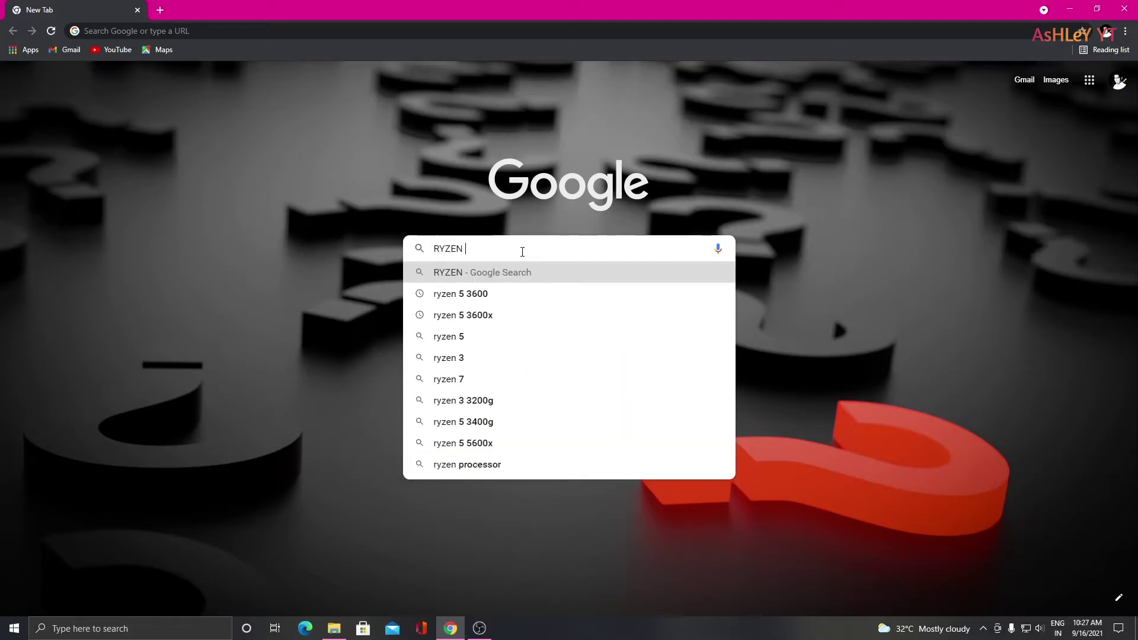
type(" MASTER")
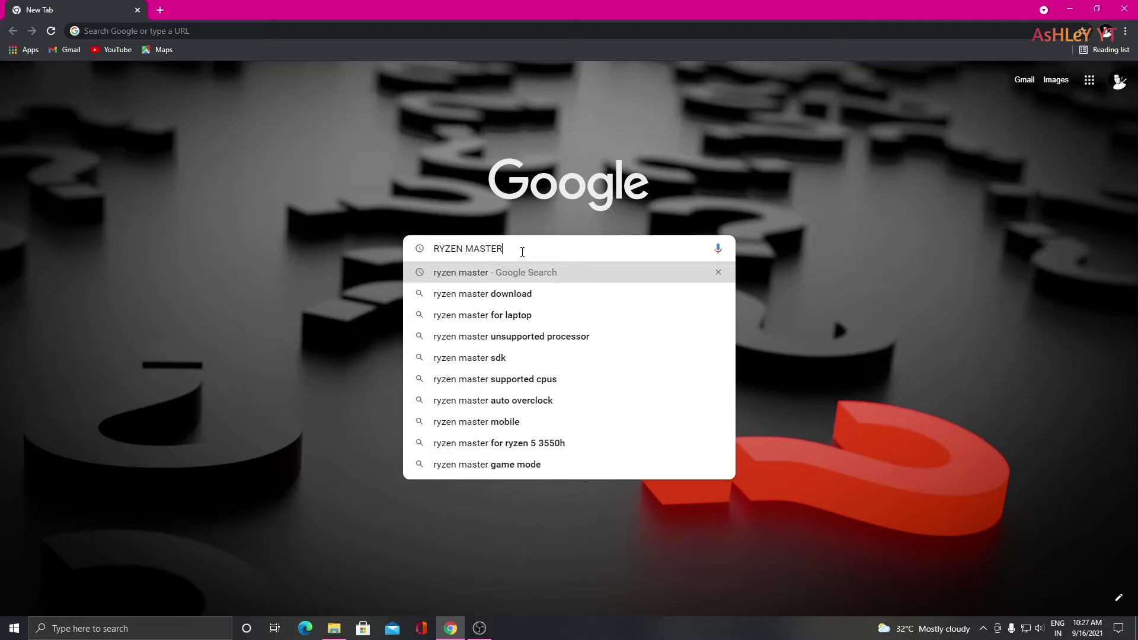
key("Return")
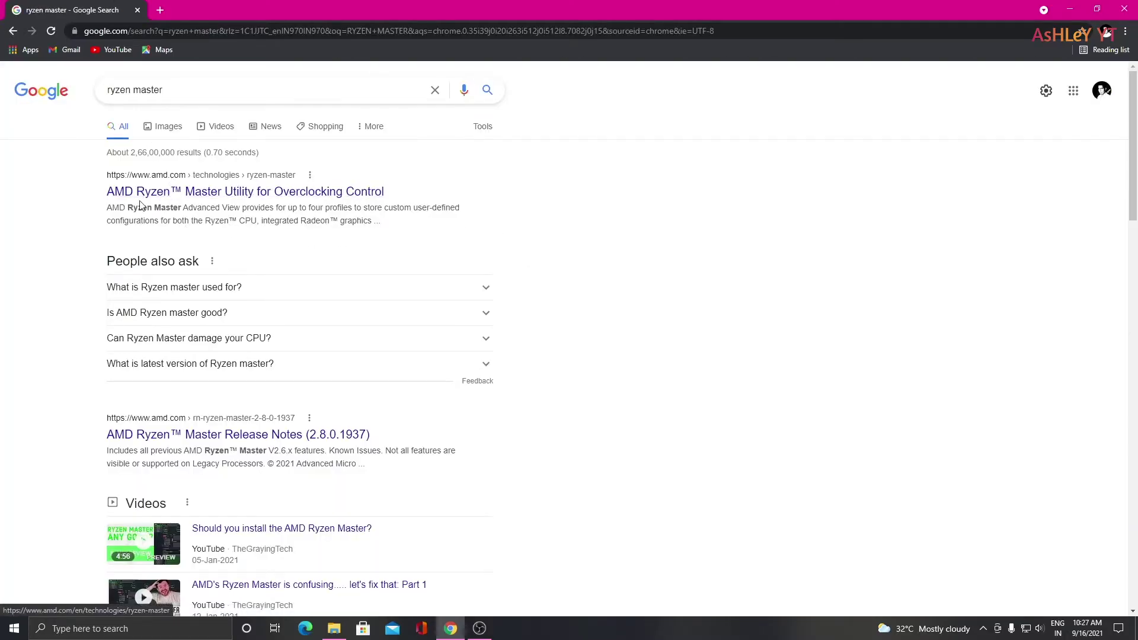
Open AMD's Ryzen Master page and download the AMD-Ryzen-Master.exe installer
left_click(226, 196)
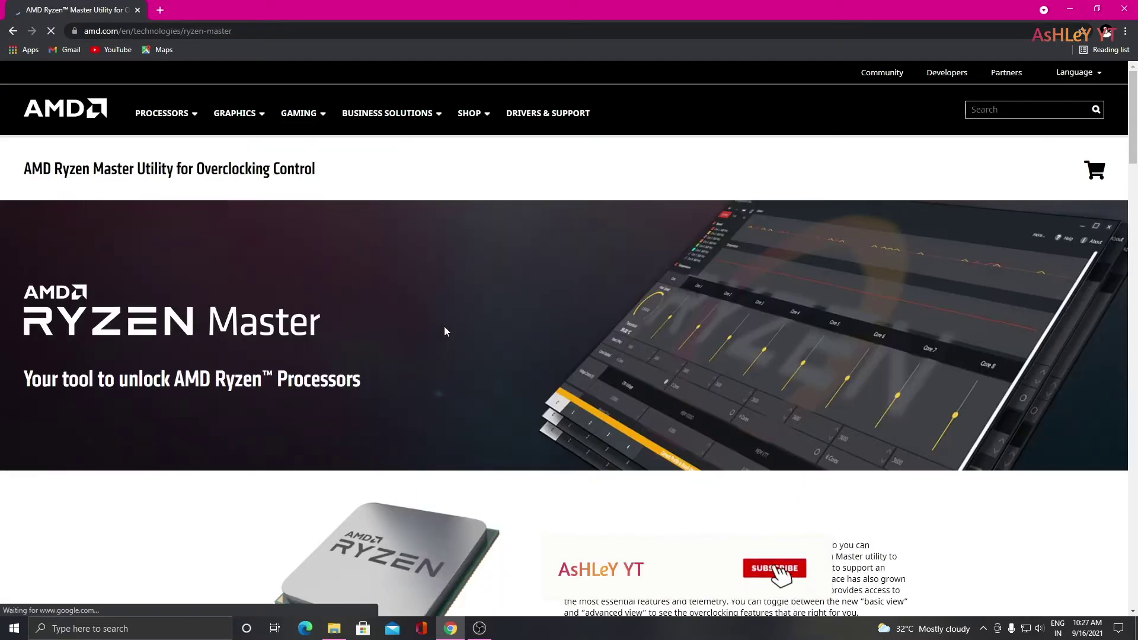
scroll(572, 341, "down", 12)
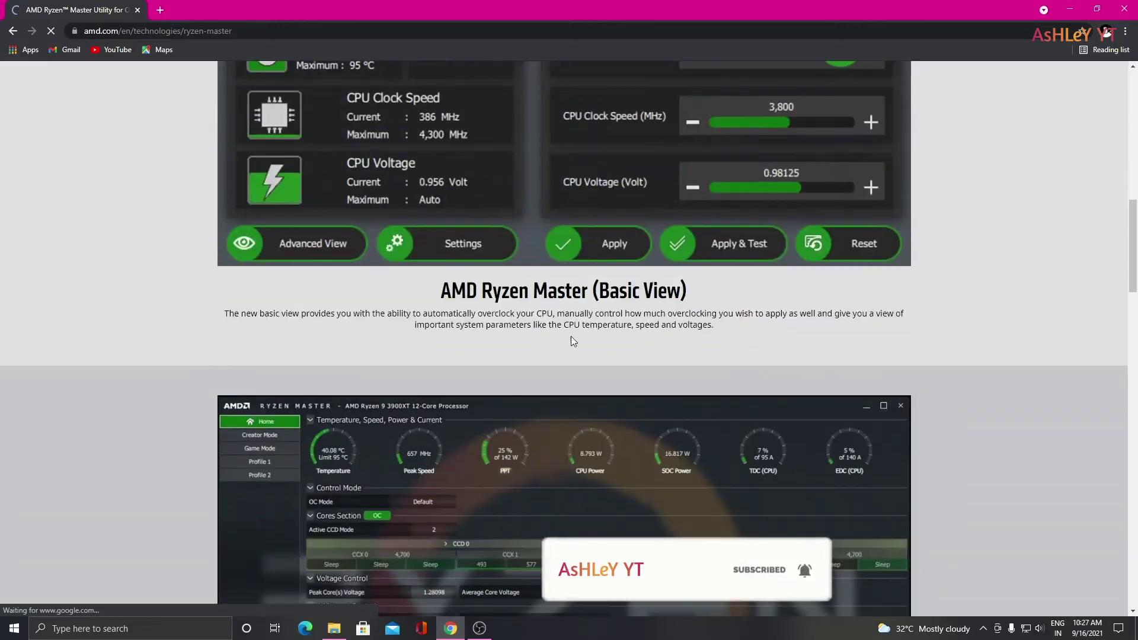
scroll(573, 341, "down", 15)
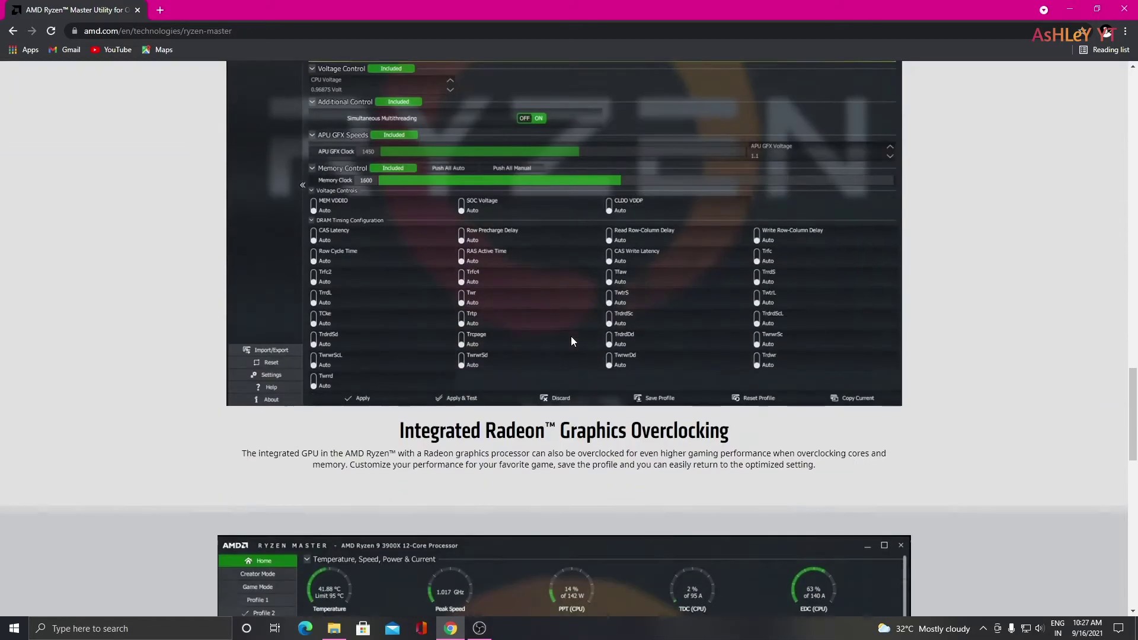
scroll(572, 339, "down", 15)
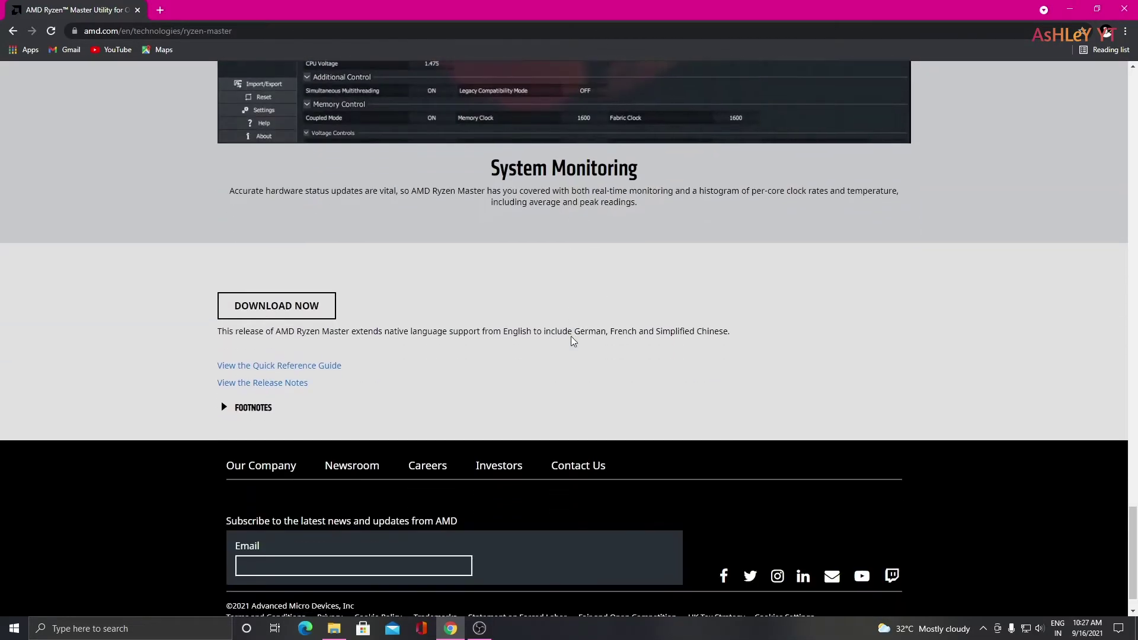
left_click(300, 304)
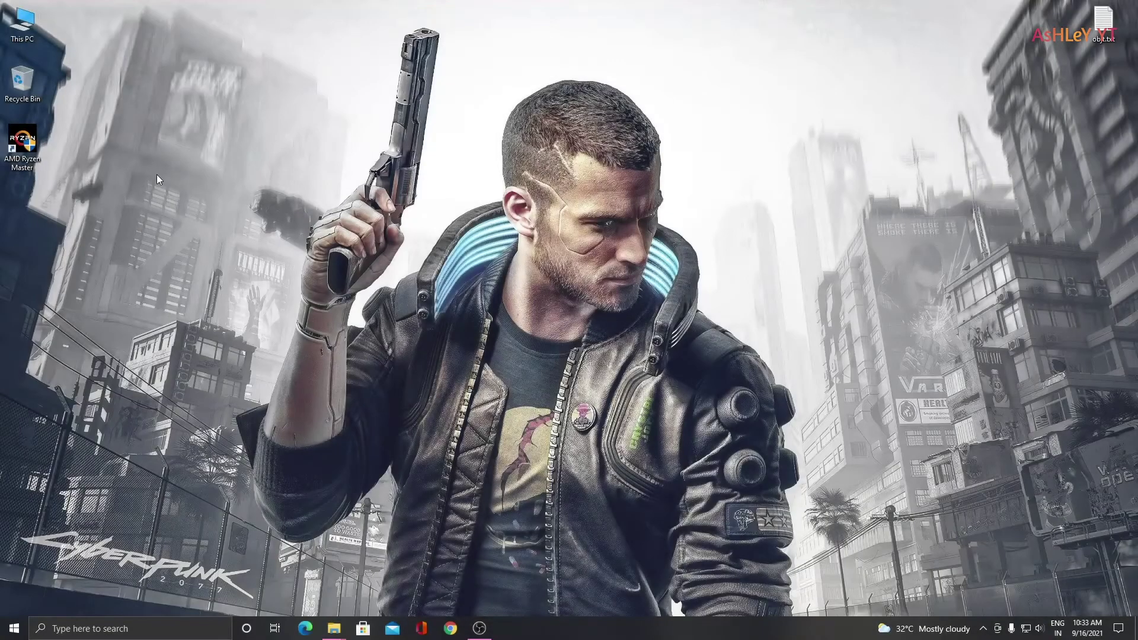
Launch the Ryzen Master desktop shortcut as administrator and accept the overclocking warning
right_click(21, 141)
left_click(43, 173)
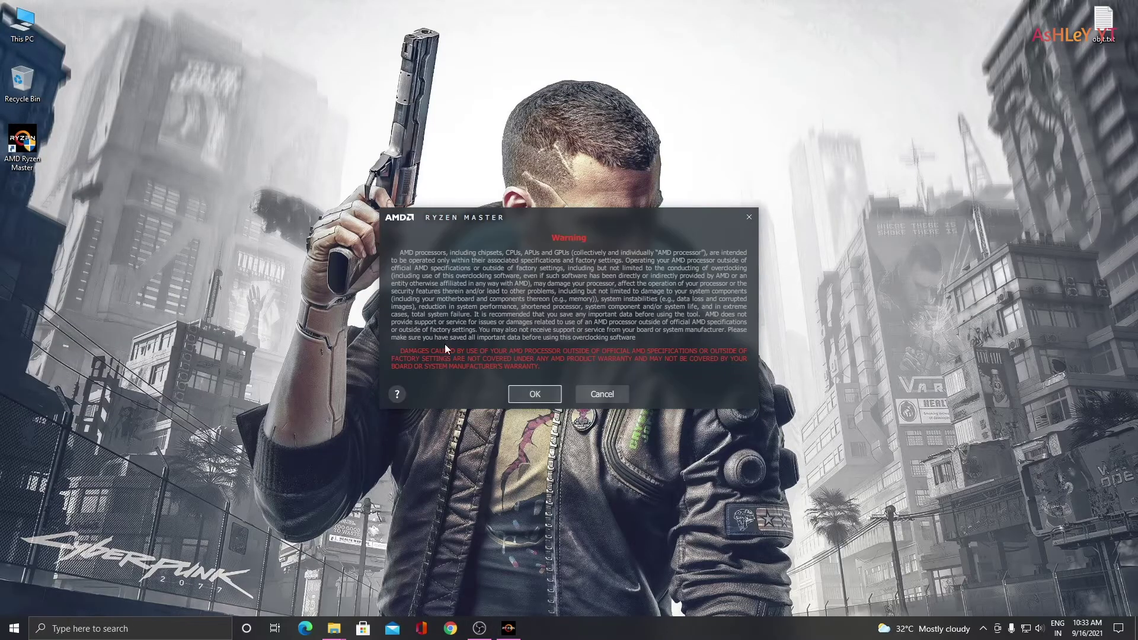
left_click(525, 398)
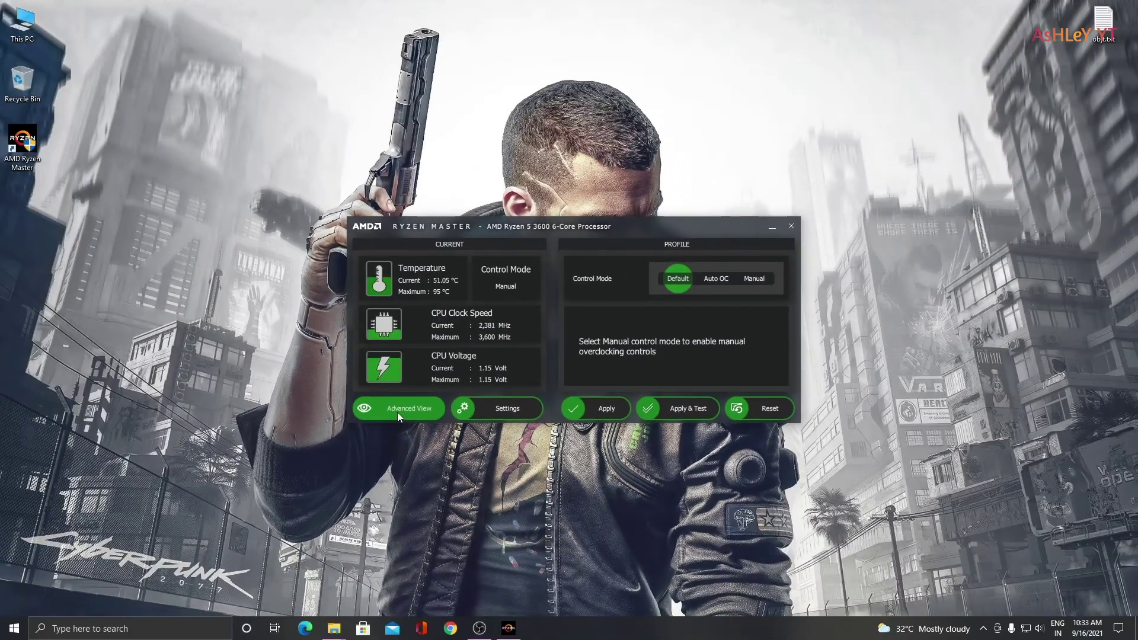
Switch to the advanced view and review the Creator Mode, Game Mode and Profile 1 settings
left_click(394, 422)
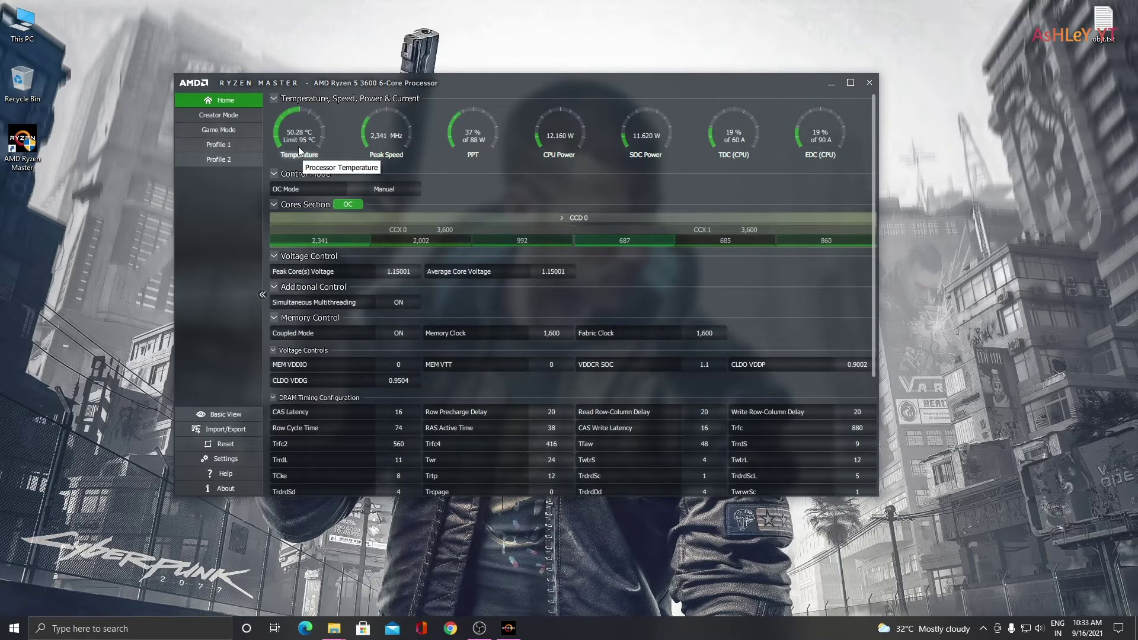
left_click(237, 119)
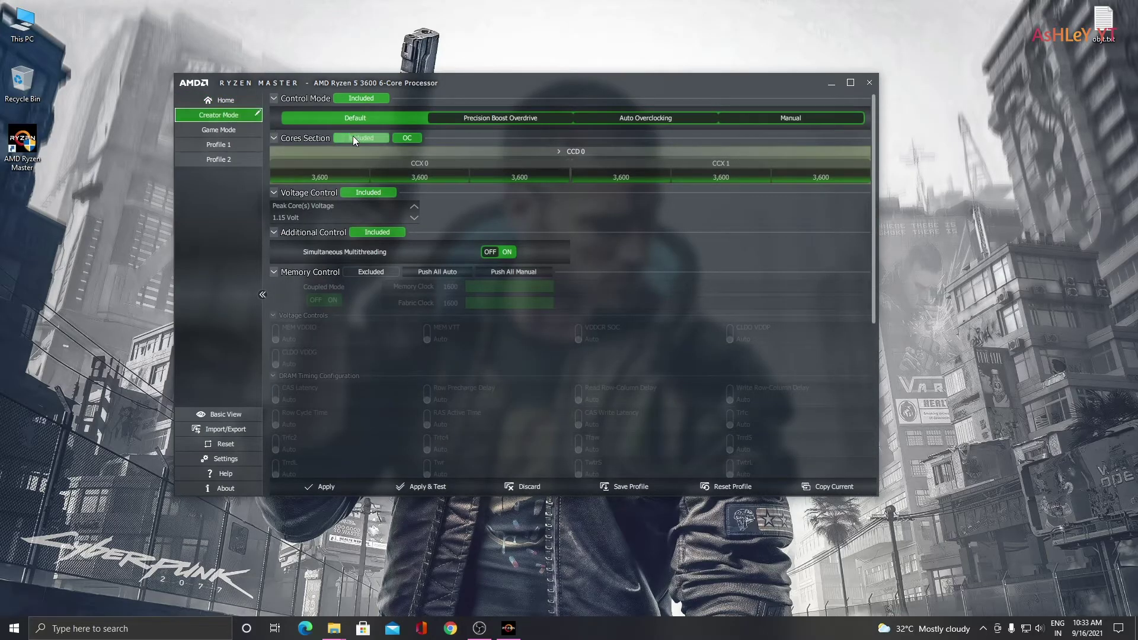
left_click(219, 131)
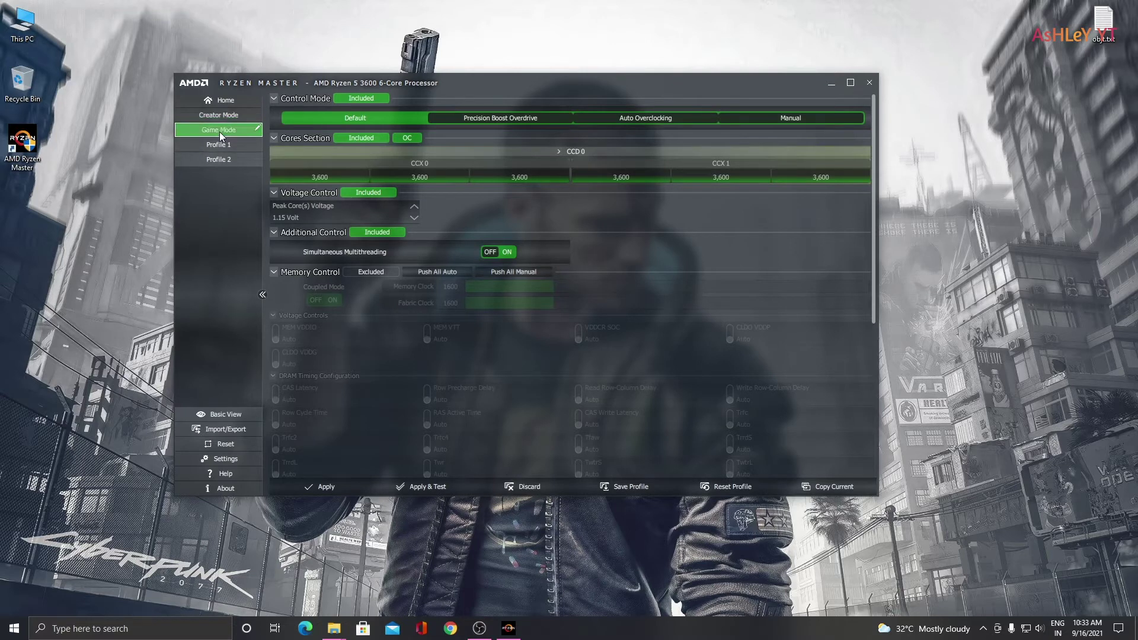
left_click(223, 144)
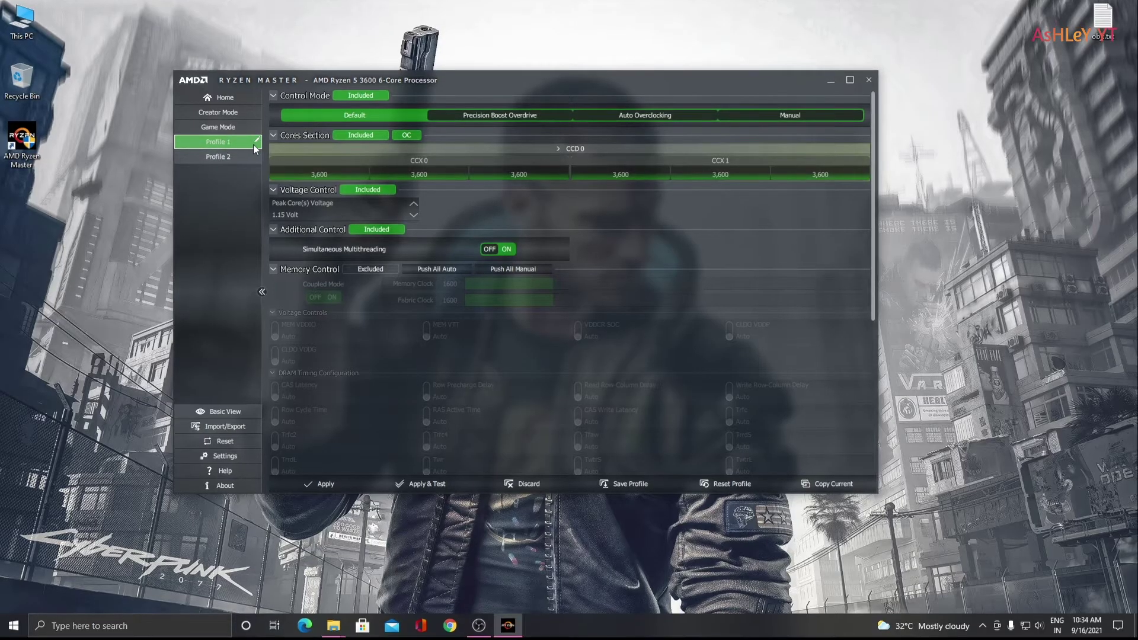
left_click(257, 144)
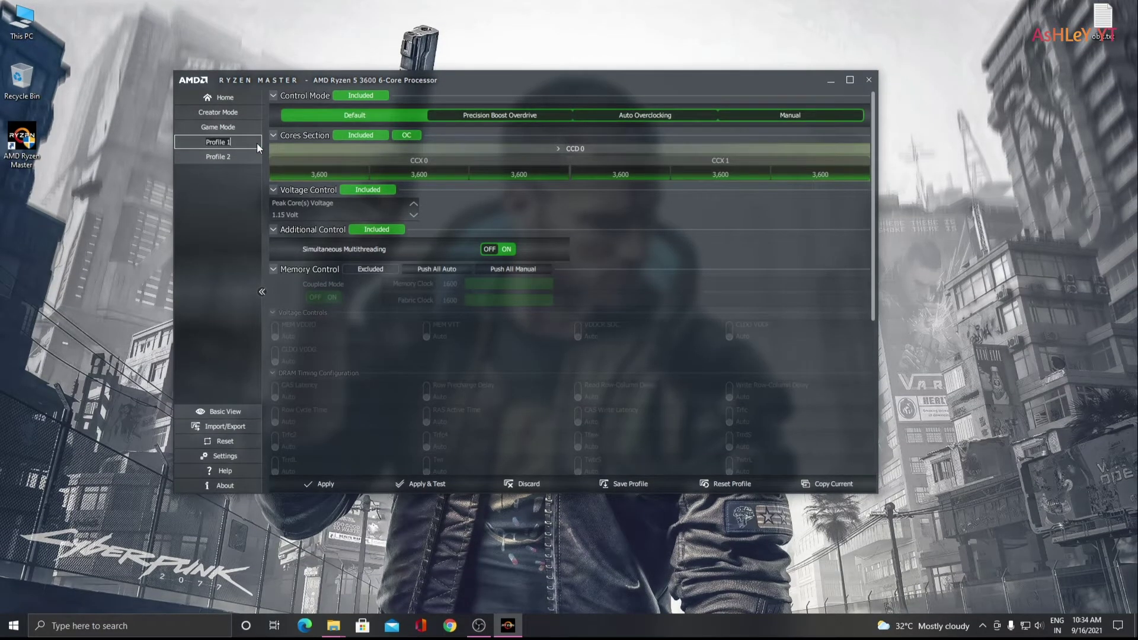
Rename Profile 1 to '4GZ'
key("ctrl+a")
key("BackSpace")
type("4GZ")
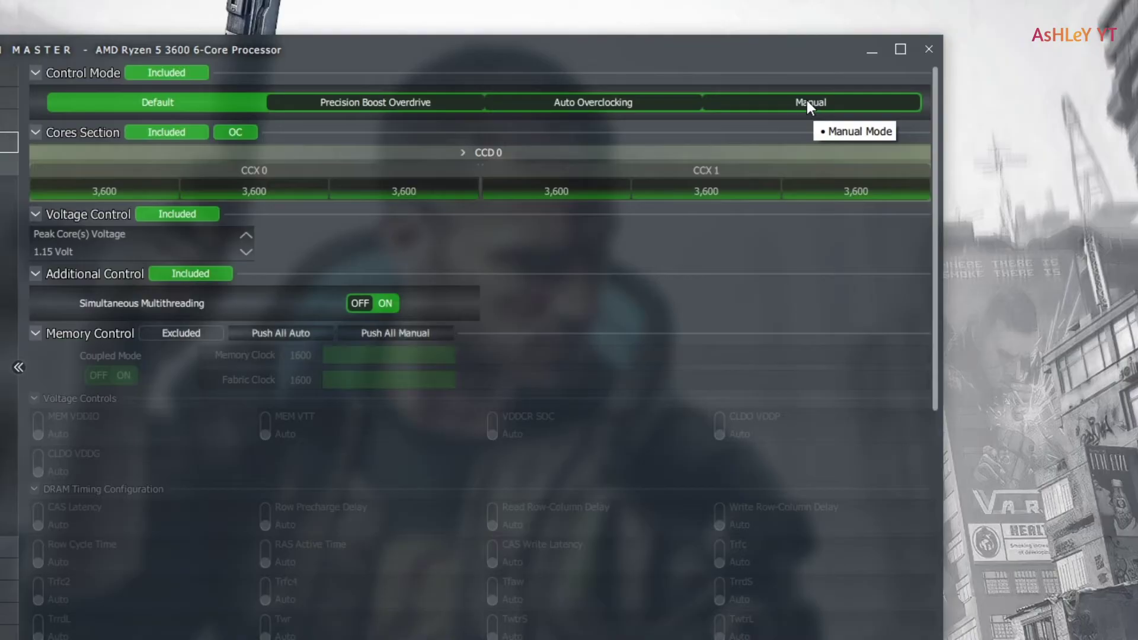
Put the 4GZ profile in Manual control mode and expand and link CCD 0's cores
left_click(807, 105)
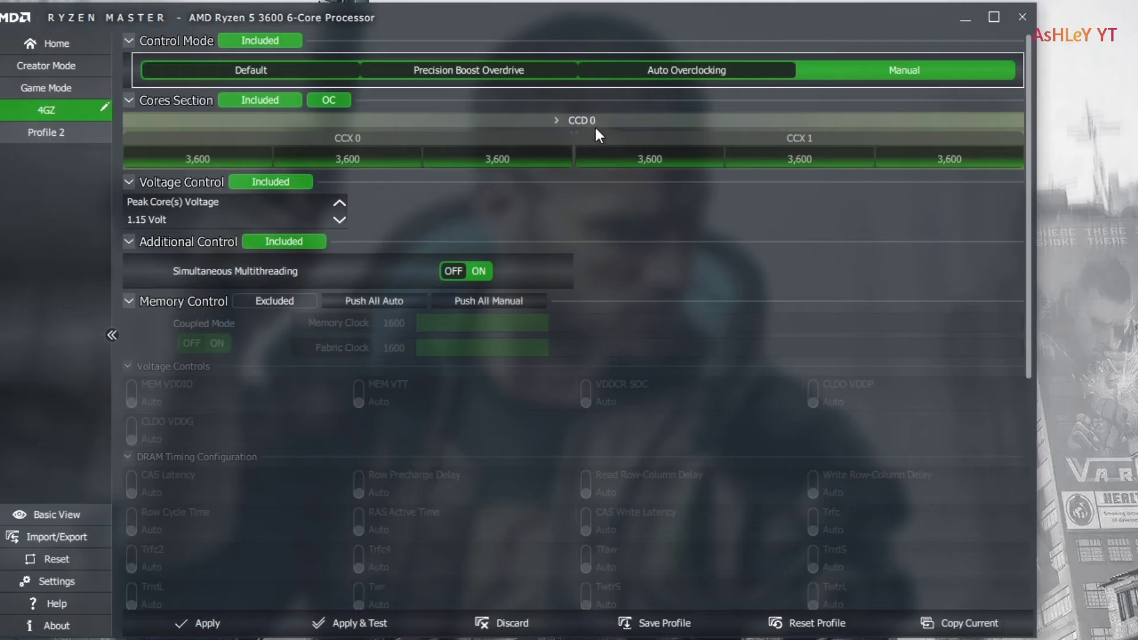
left_click(501, 157)
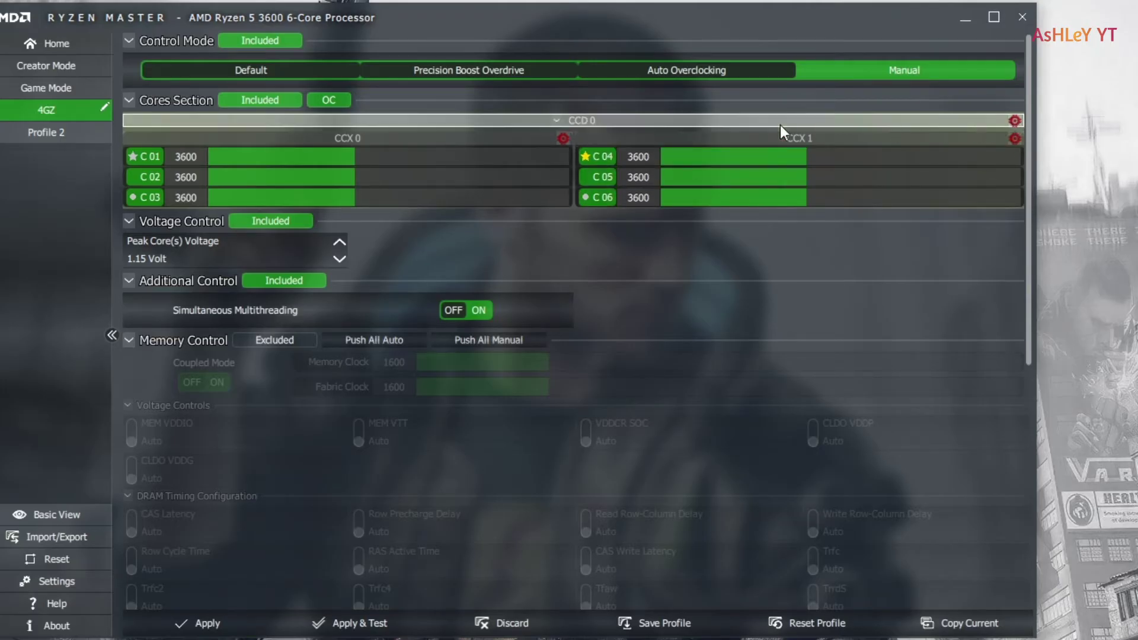
left_click(1012, 120)
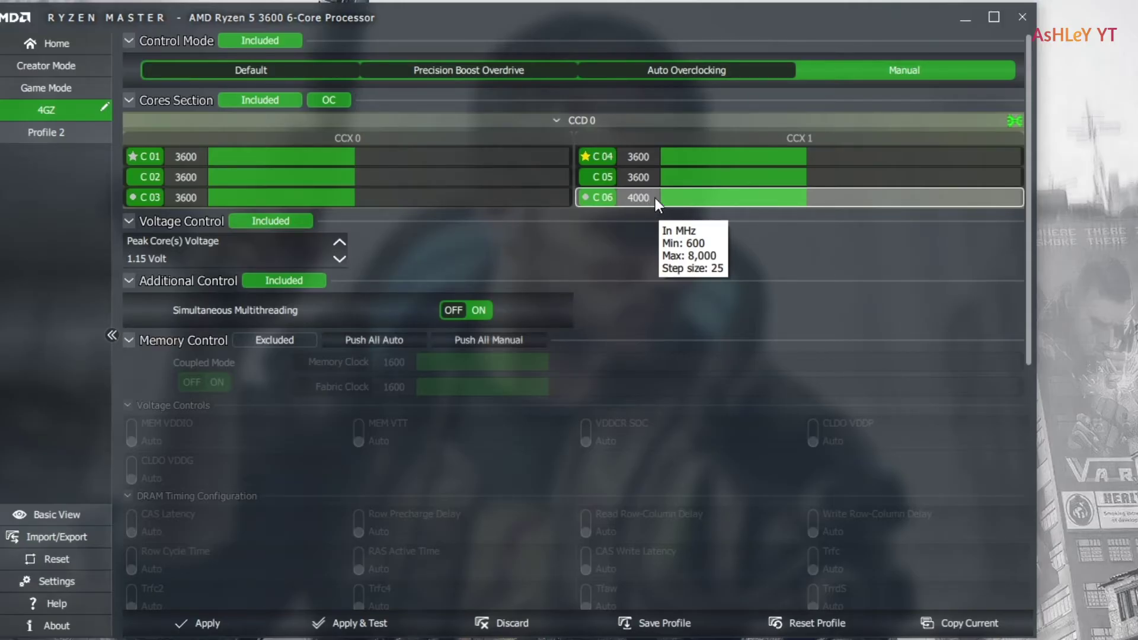
Set all six cores to 4000 MHz and Peak Core(s) Voltage to 1.03125
key("Return")
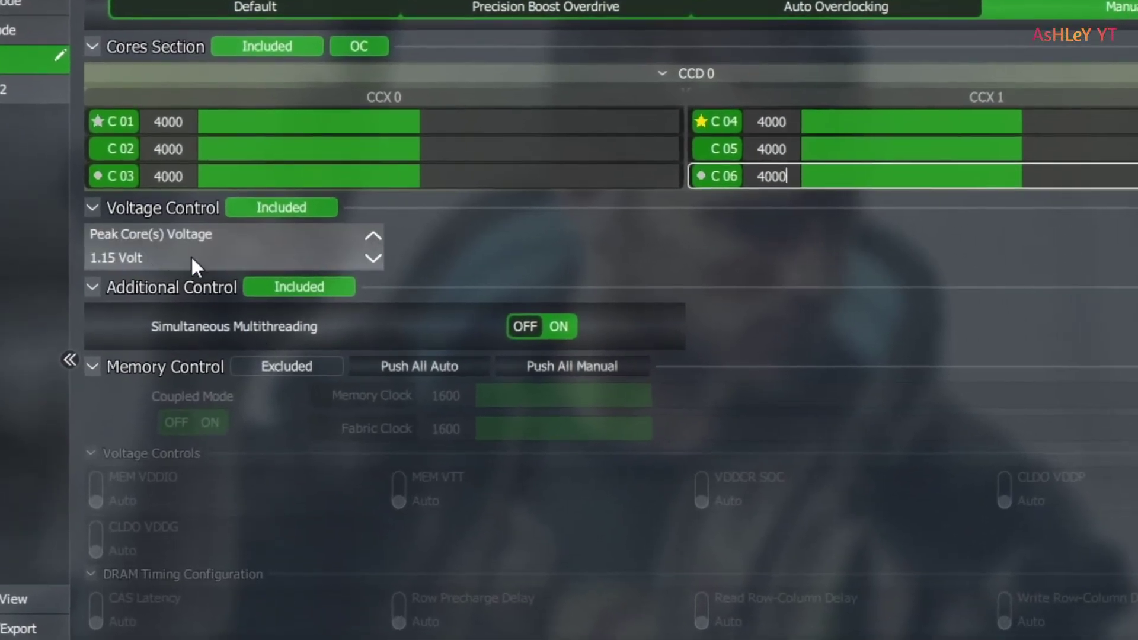
left_click(140, 254)
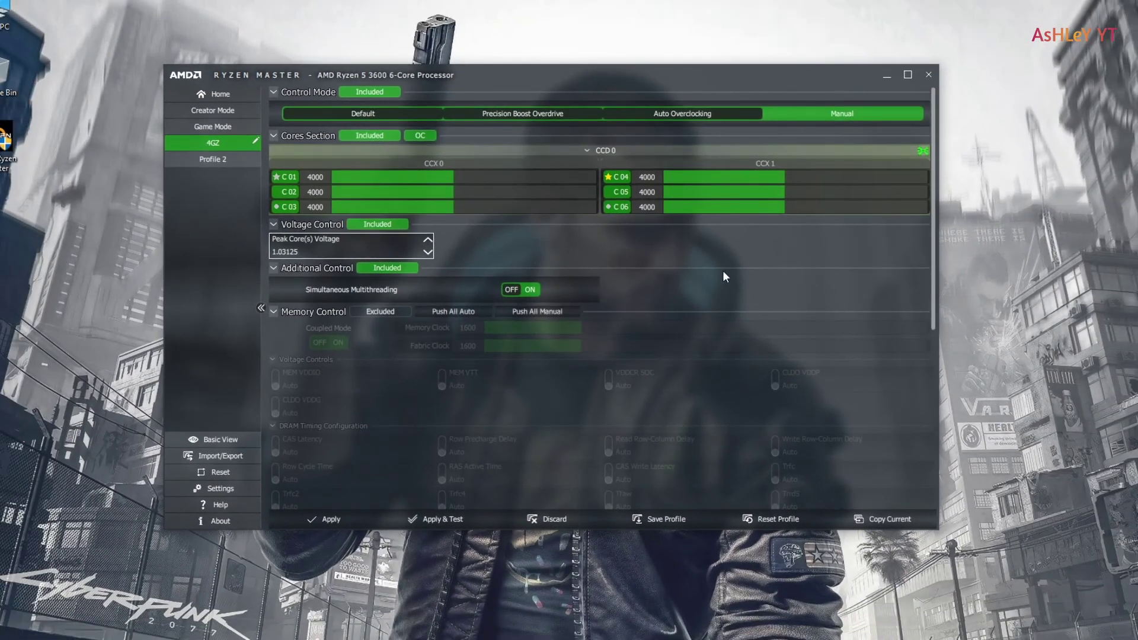
Apply and save the 4GZ profile, then check Home reports 4,000 MHz at 1.03125 V
scroll(734, 263, "down", 5)
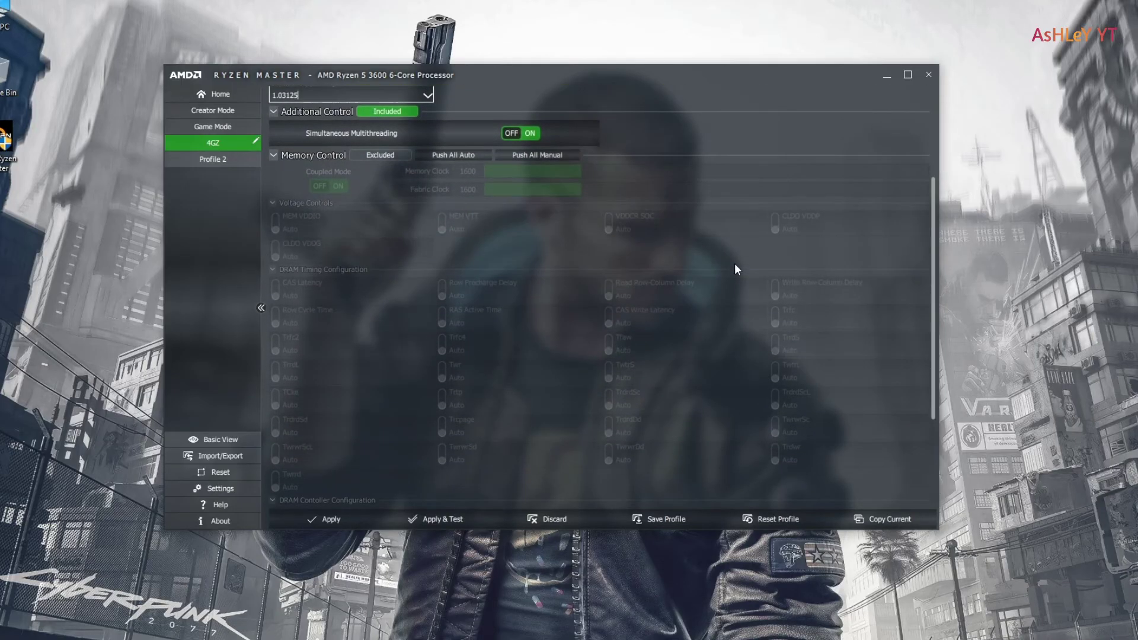
left_click(353, 517)
scroll(663, 328, "up", 5)
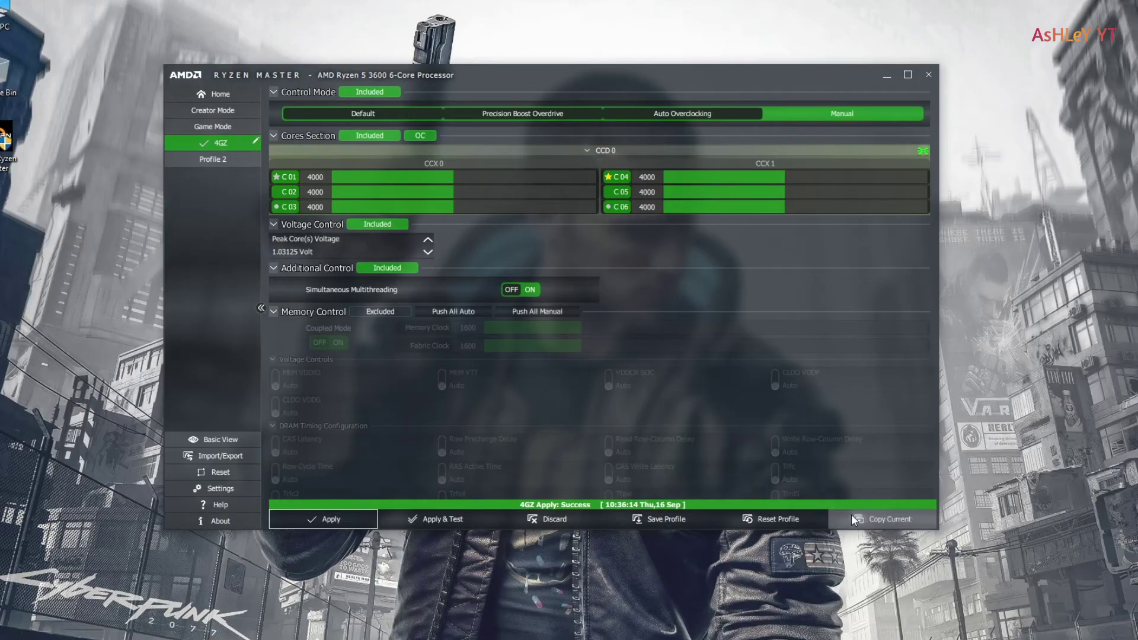
left_click(660, 519)
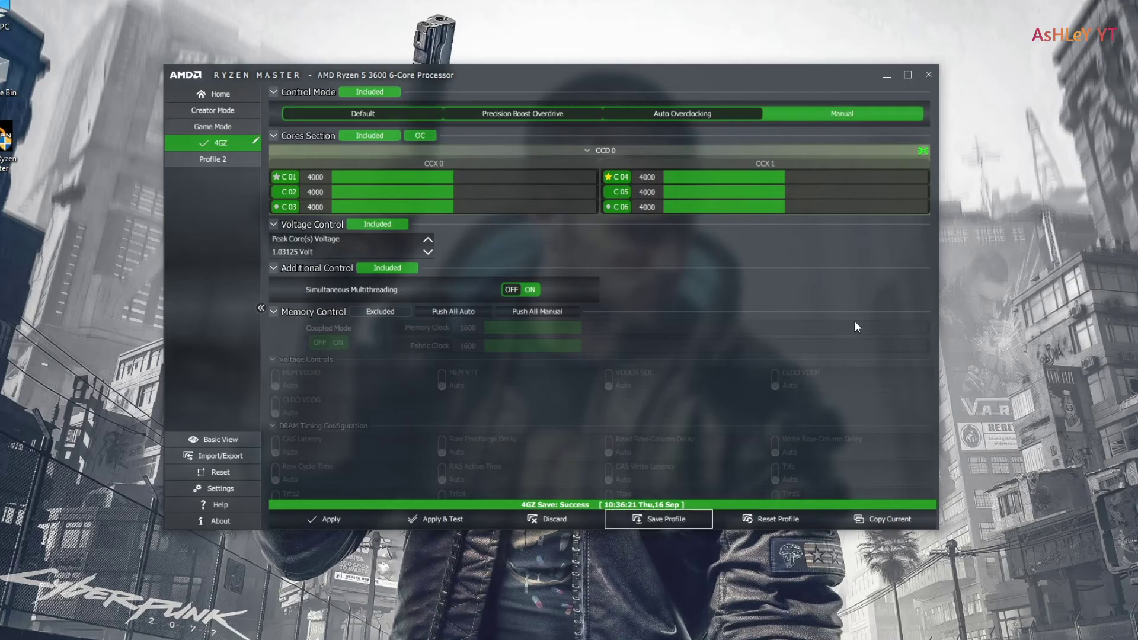
left_click(215, 97)
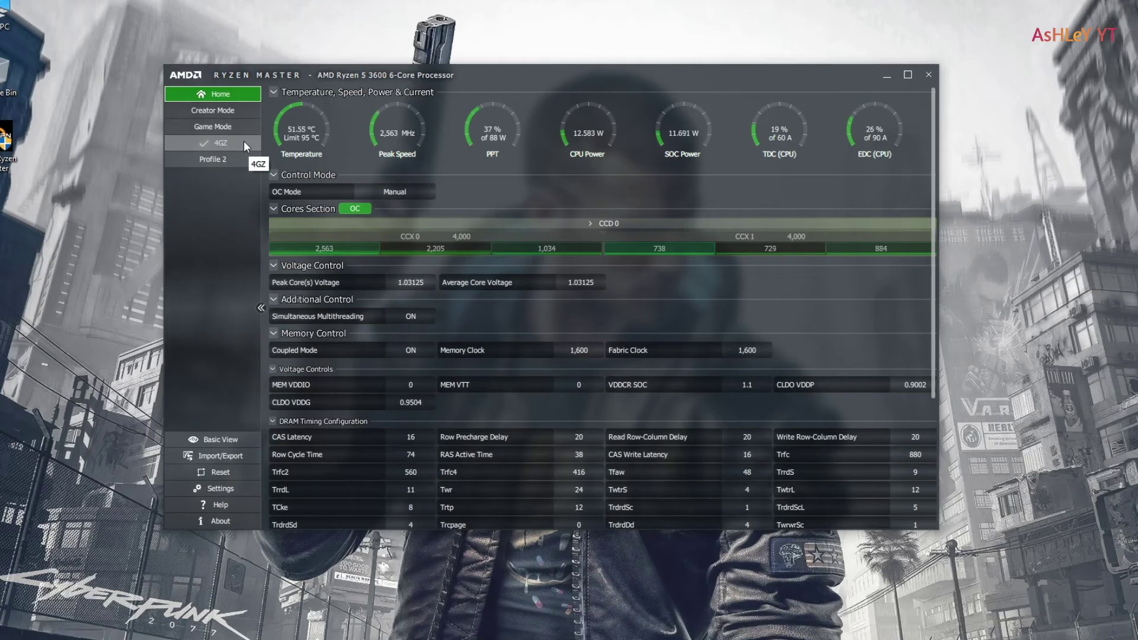
left_click(222, 446)
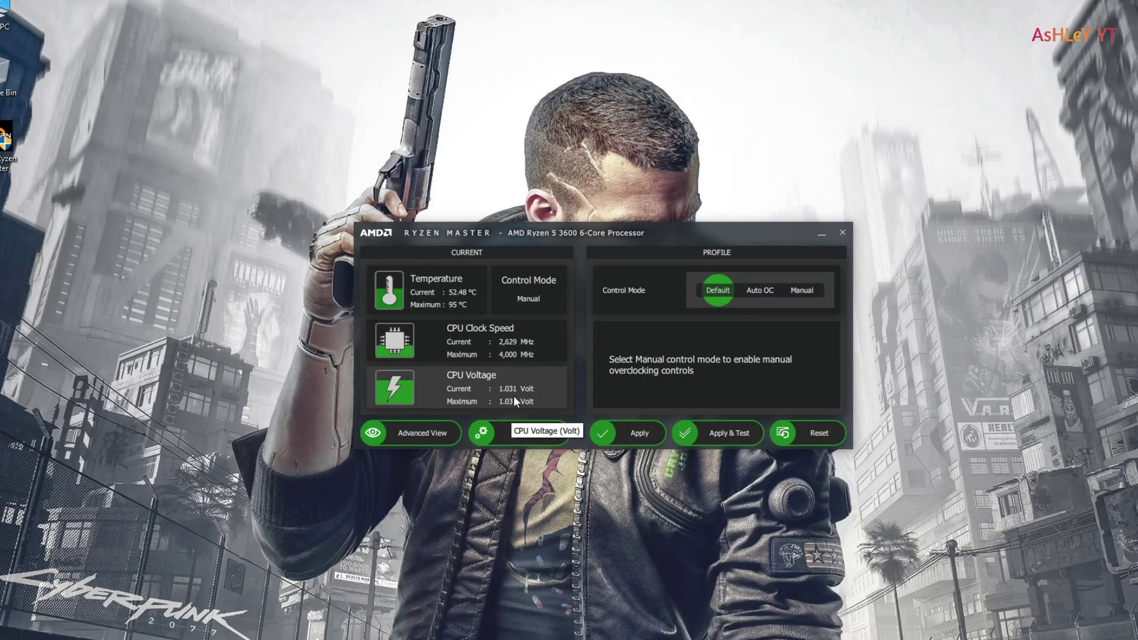
left_click(414, 427)
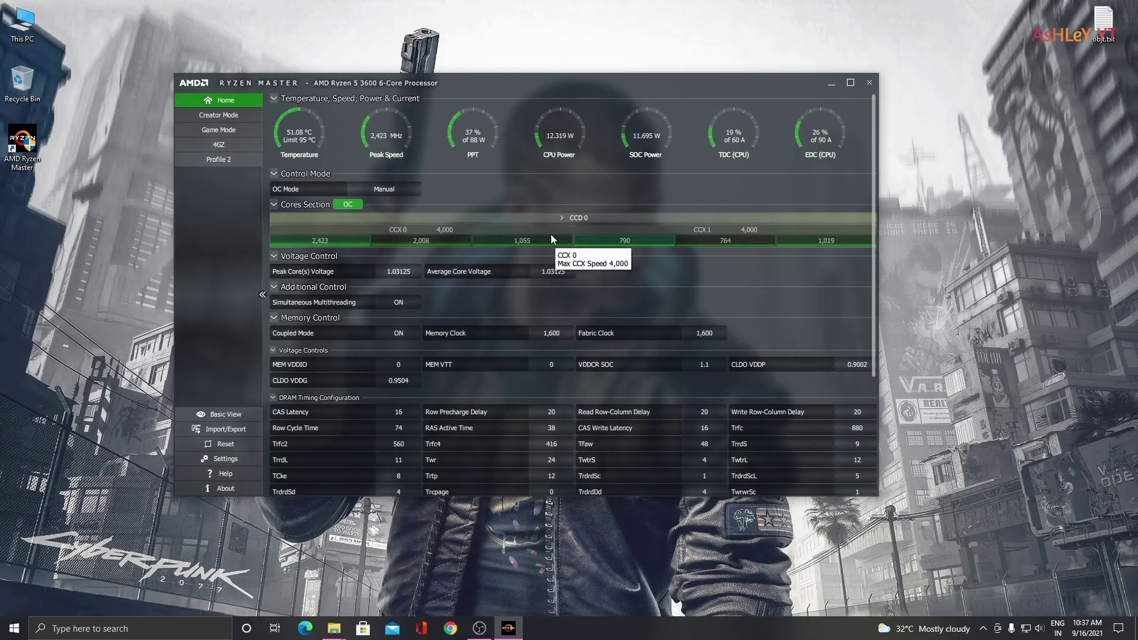
Open Task Manager's CPU performance page to confirm the Ryzen 5 3600 runs at 4.00 GHz
key("ctrl+shift+Escape")
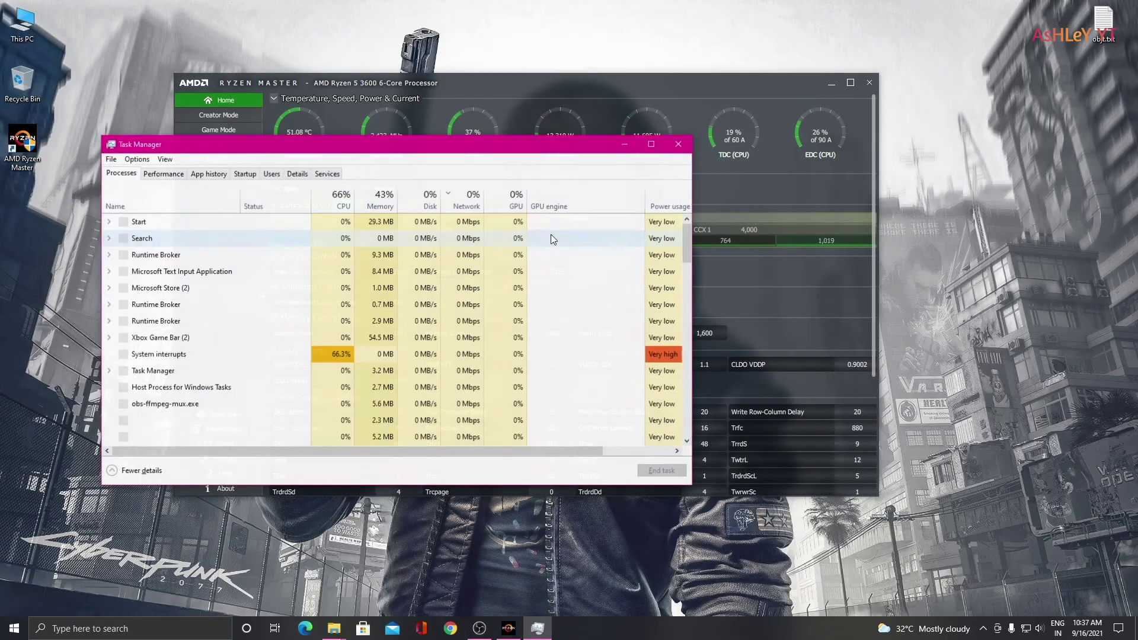
left_click(162, 173)
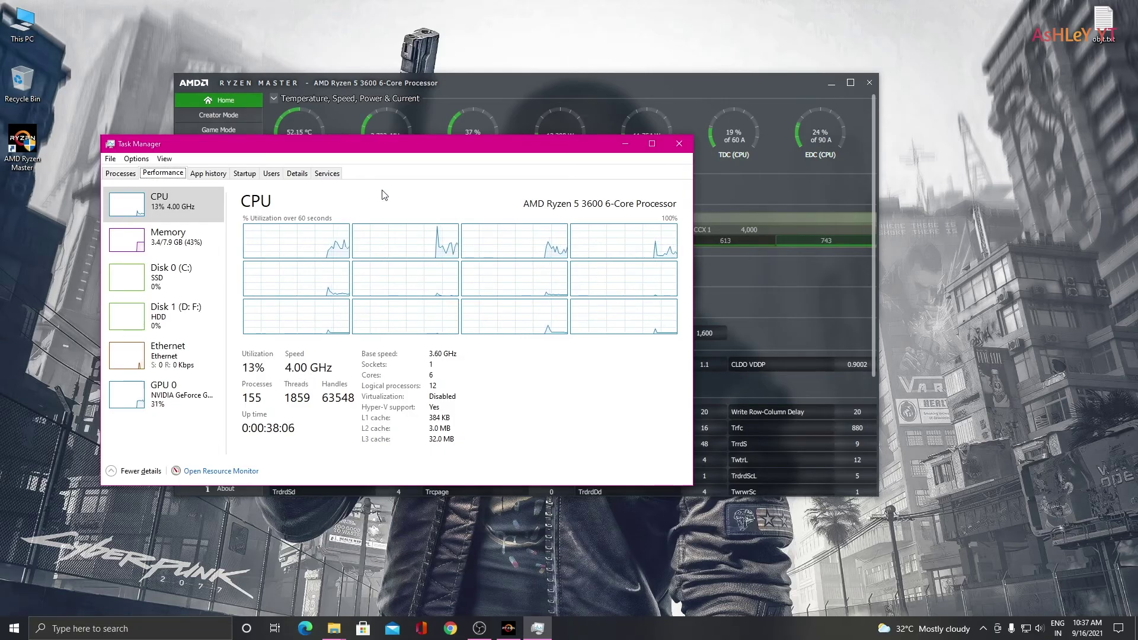
left_click_drag(410, 148, 477, 138)
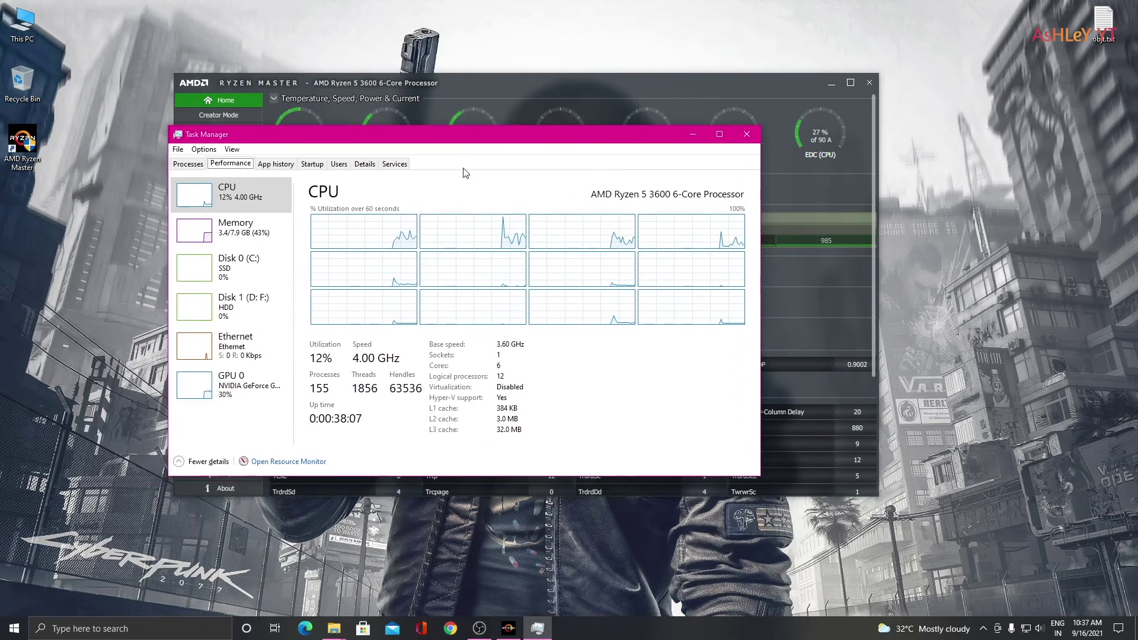
left_click(160, 627)
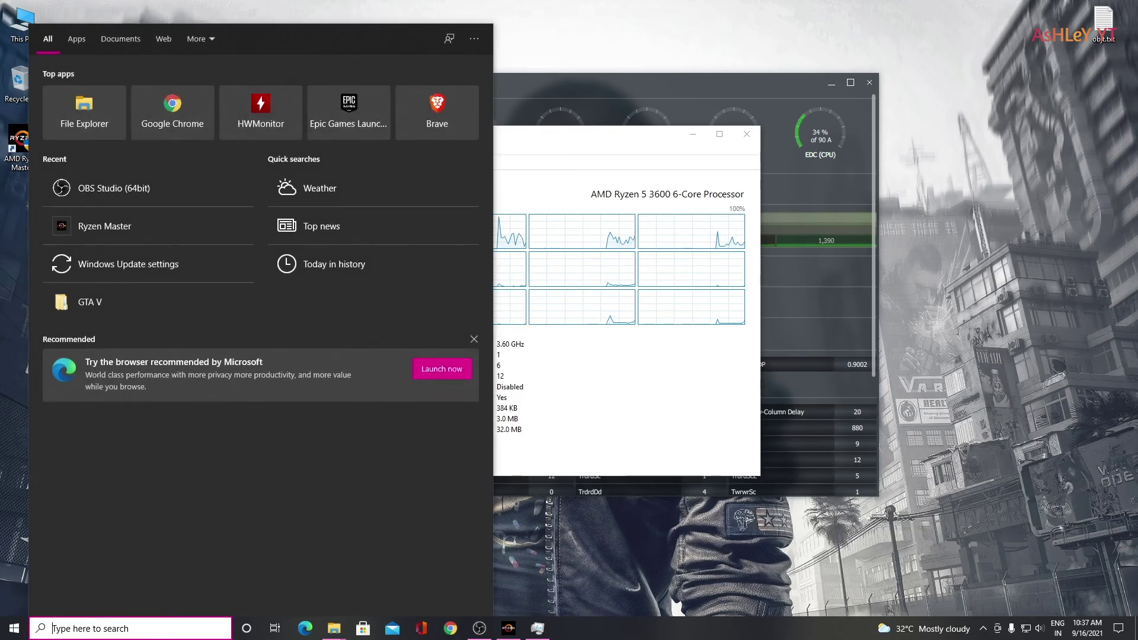
Launch HWMonitor and check core VIDs read 1.031 V with all cores at 3999 MHz
left_click(243, 114)
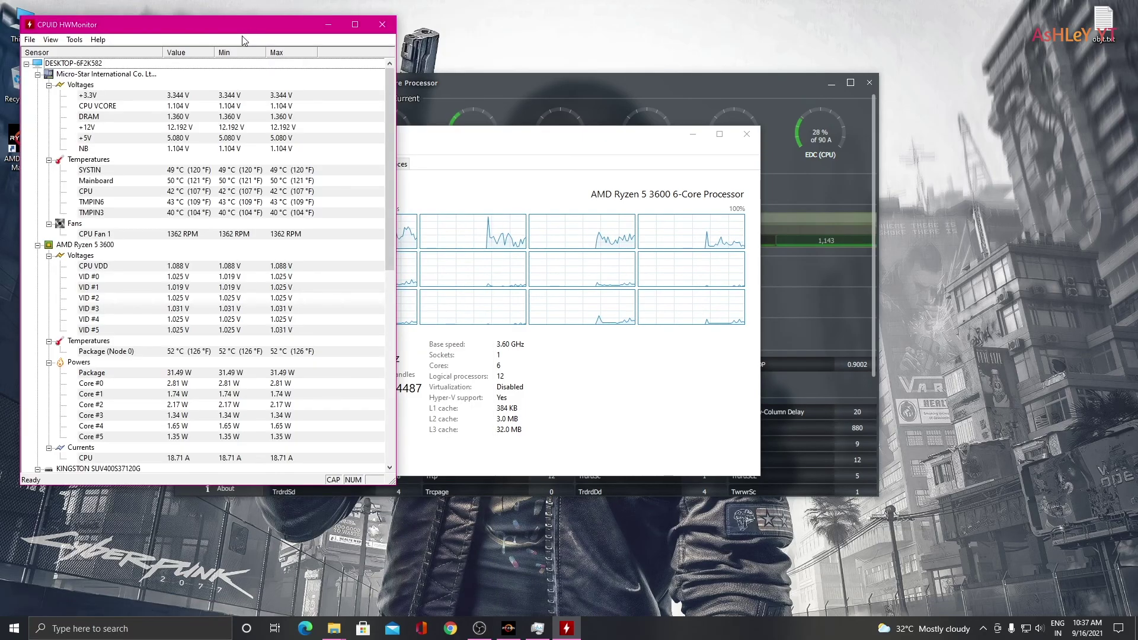
left_click_drag(243, 24, 543, 82)
scroll(471, 240, "down", 3)
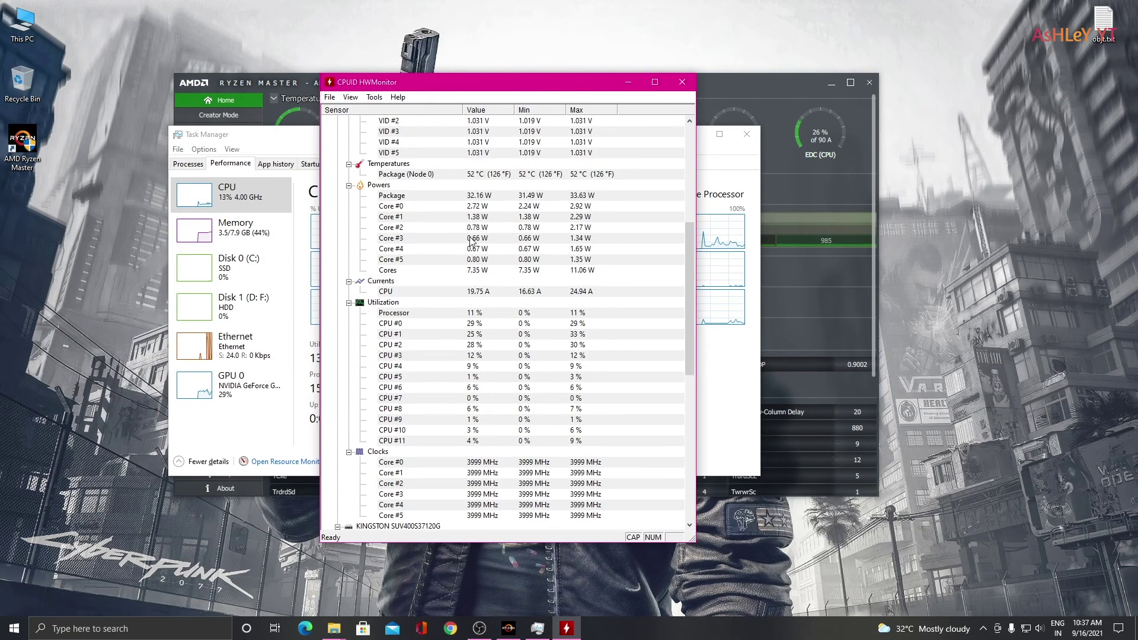
scroll(471, 240, "up", 2)
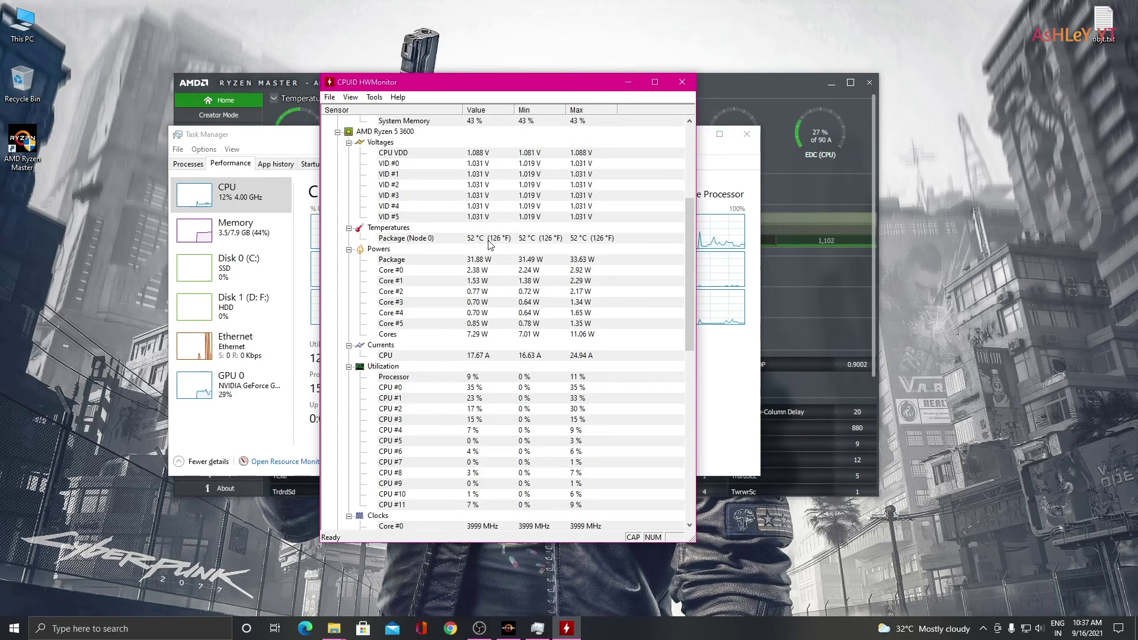